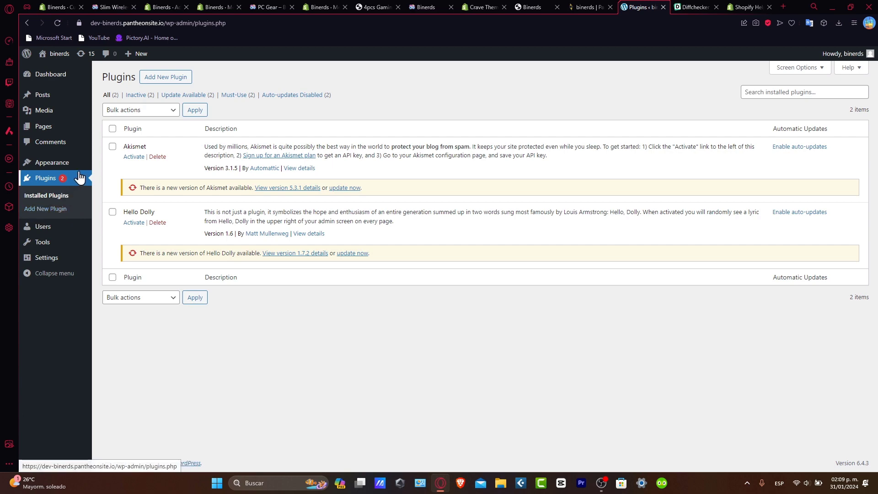
# Go from the installed plugins list to the Add Plugins page.
pyautogui.click(179, 78)
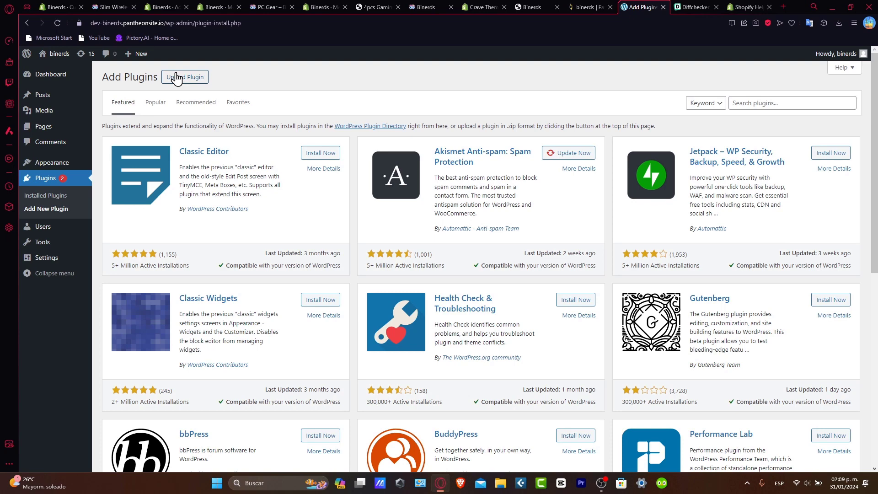
# From the Slim Wireless Mouse page, go to the Binerds home page and scroll through it.
pyautogui.click(132, 8)
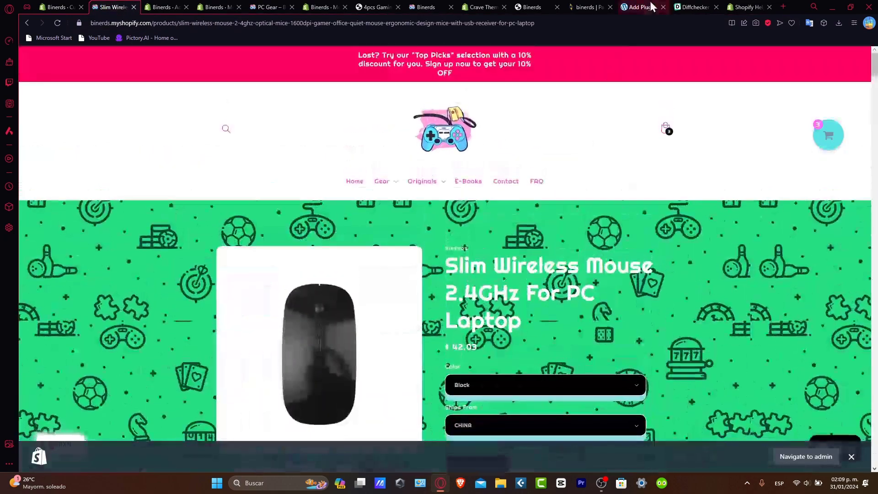
pyautogui.click(645, 7)
pyautogui.click(114, 7)
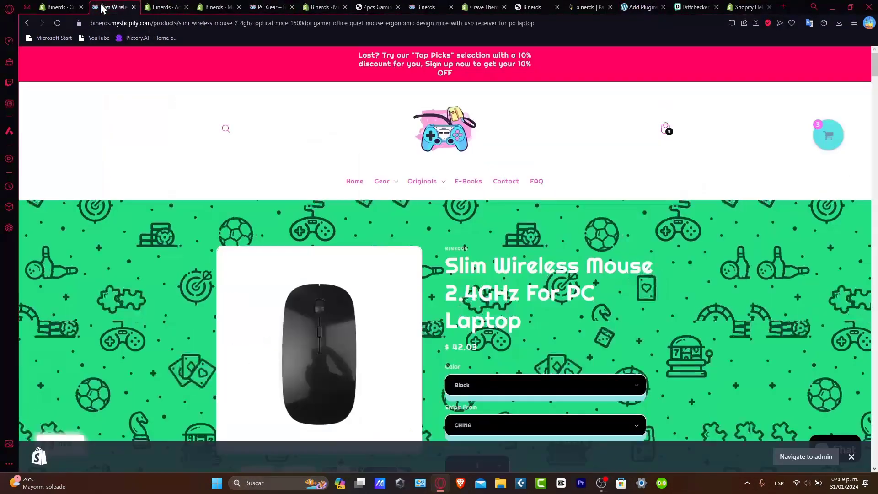
pyautogui.scroll(-3, 537, 311)
pyautogui.scroll(3, 537, 311)
pyautogui.click(362, 184)
pyautogui.scroll(-5, 747, 376)
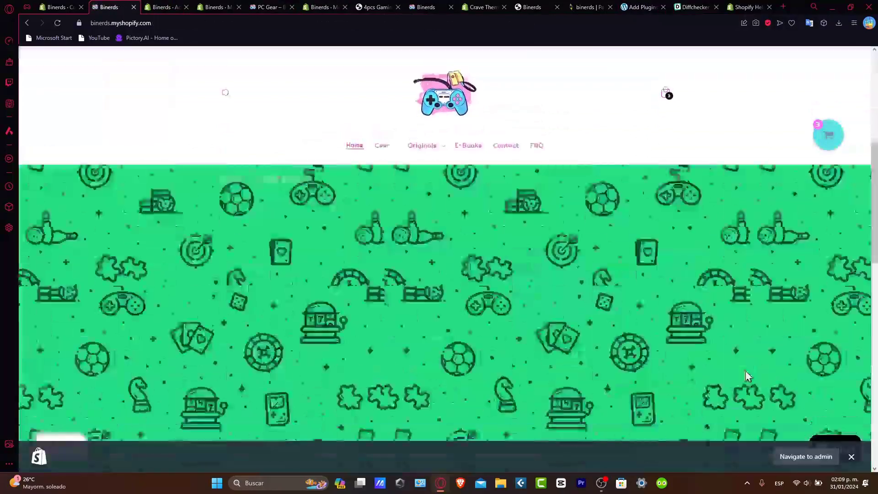
pyautogui.scroll(-3, 745, 371)
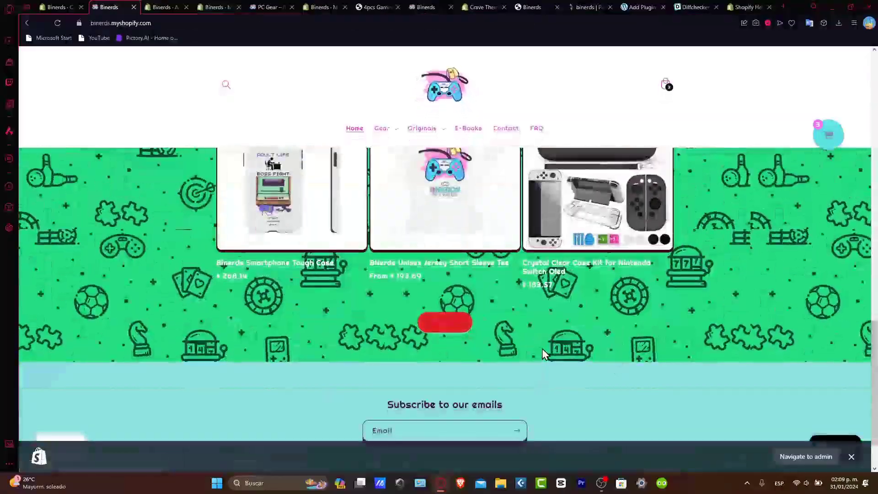
pyautogui.scroll(8, 543, 355)
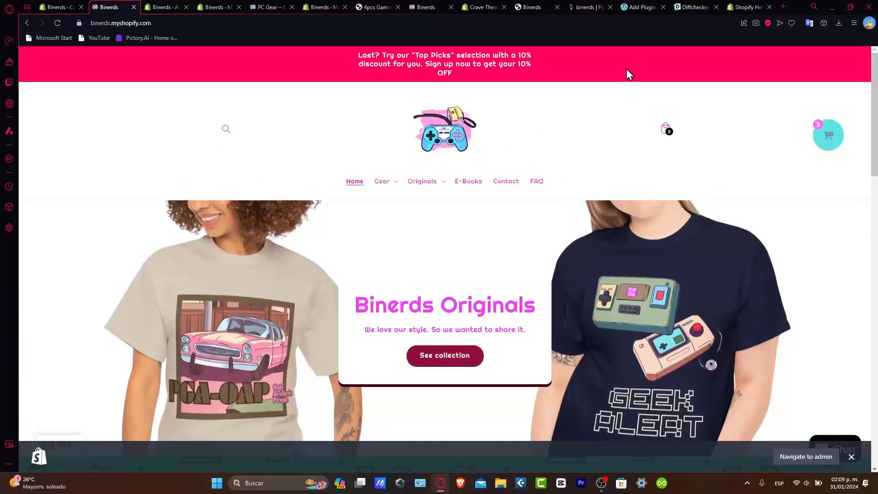
# Search the WordPress plugin directory for shopify and scan the results.
pyautogui.click(637, 7)
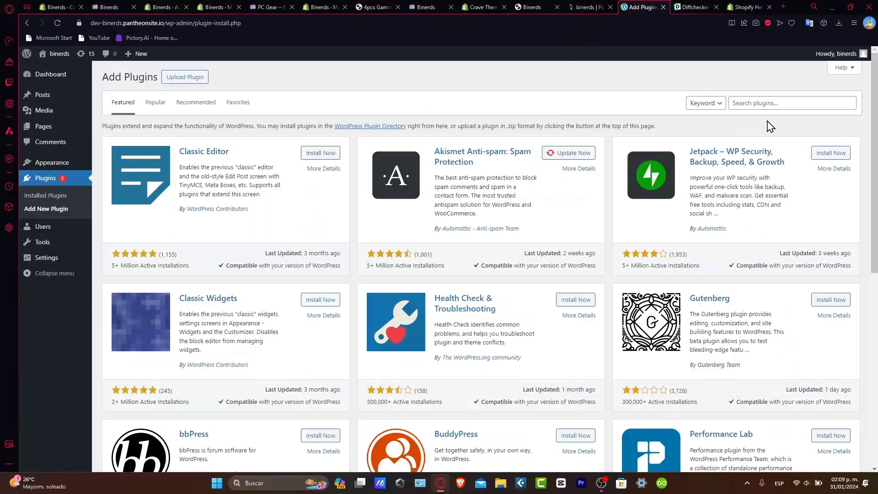
pyautogui.click(784, 105)
pyautogui.write('shopify')
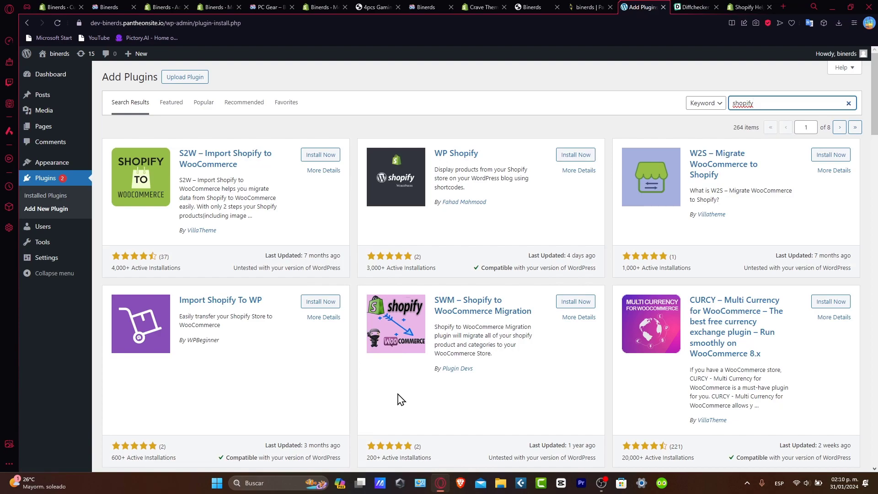
pyautogui.scroll(-20, 465, 393)
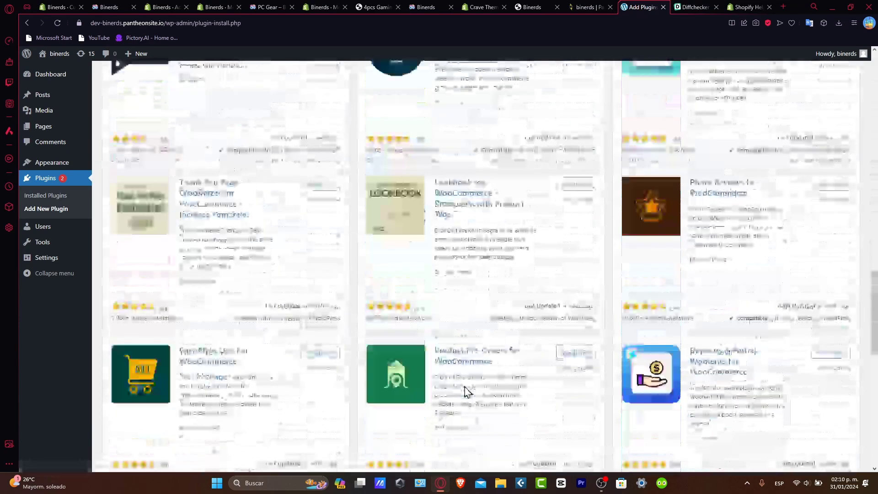
pyautogui.scroll(20, 465, 393)
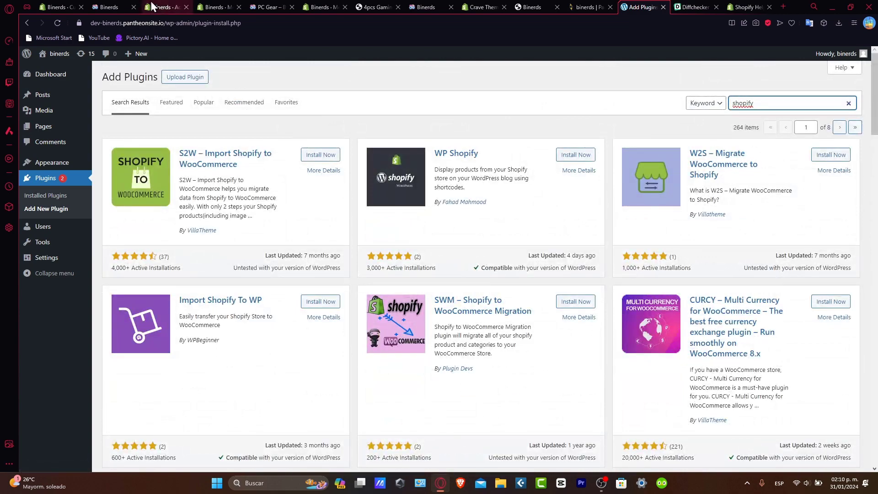
# Compare the Binerds storefront with the Shopify plugin results, ending on the results.
pyautogui.click(118, 7)
pyautogui.scroll(-10, 598, 294)
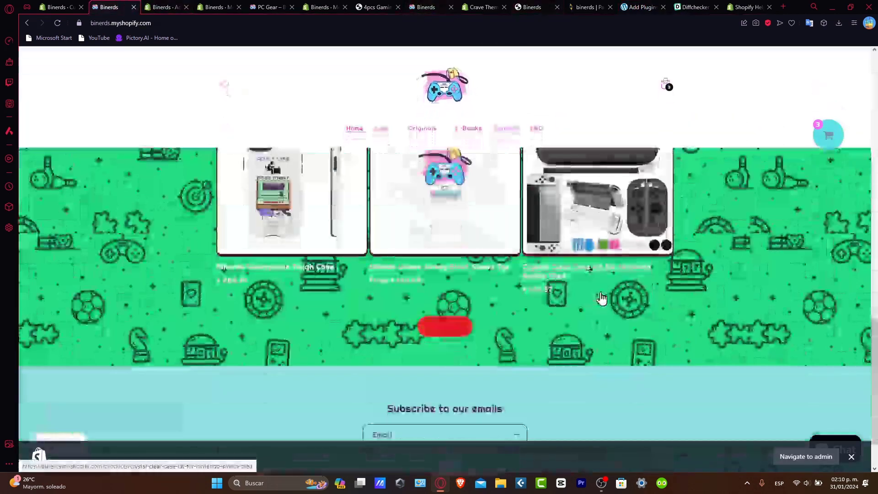
pyautogui.scroll(10, 602, 299)
pyautogui.scroll(-10, 601, 298)
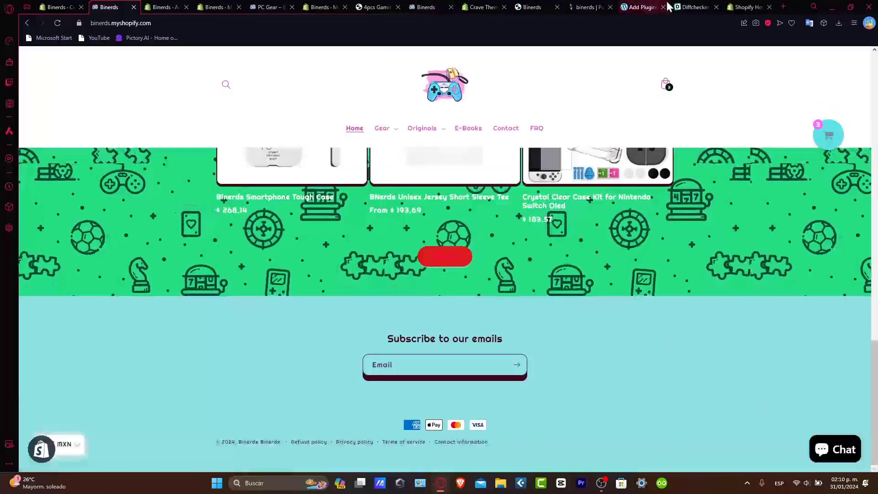
pyautogui.click(649, 6)
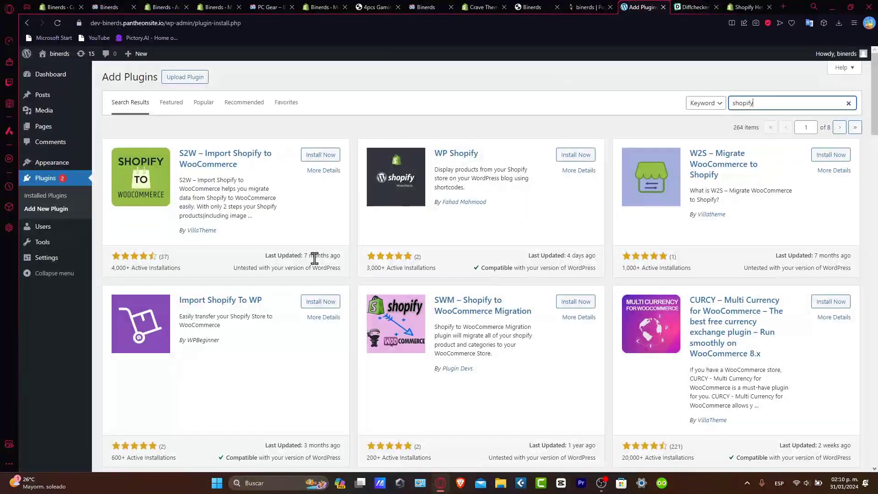
pyautogui.click(109, 6)
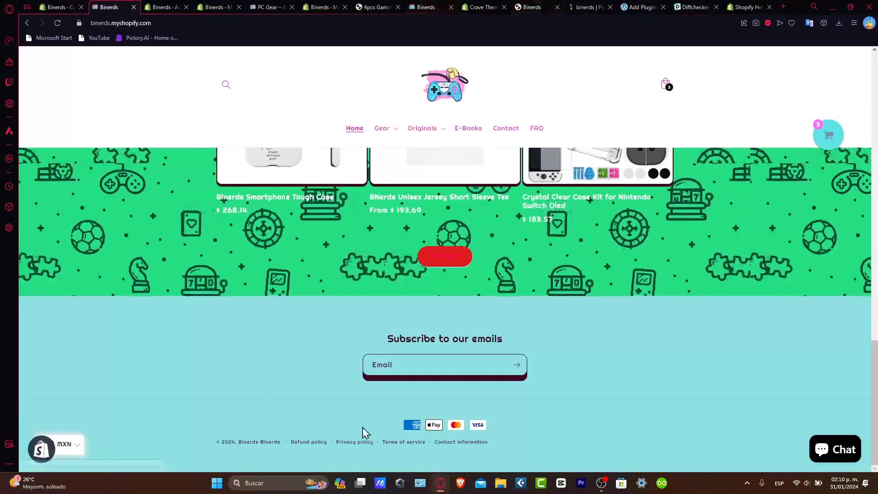
pyautogui.press('Home')
pyautogui.scroll(-8, 477, 326)
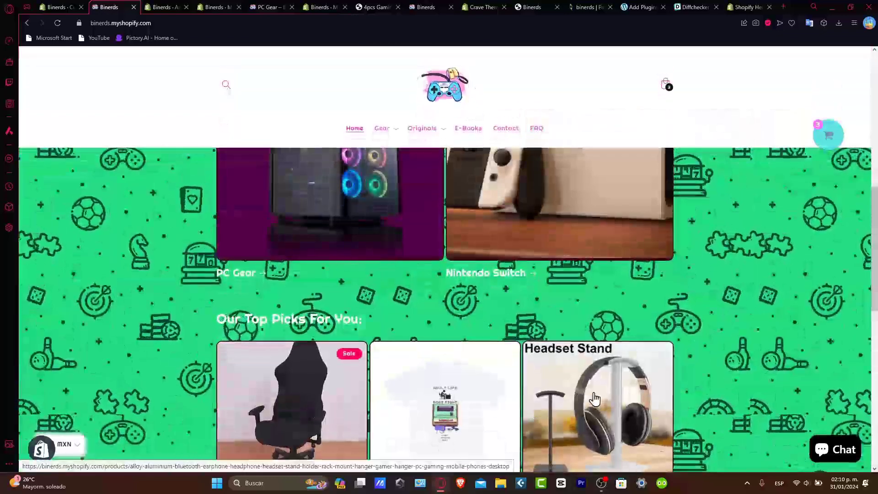
pyautogui.scroll(-5, 582, 278)
pyautogui.click(640, 6)
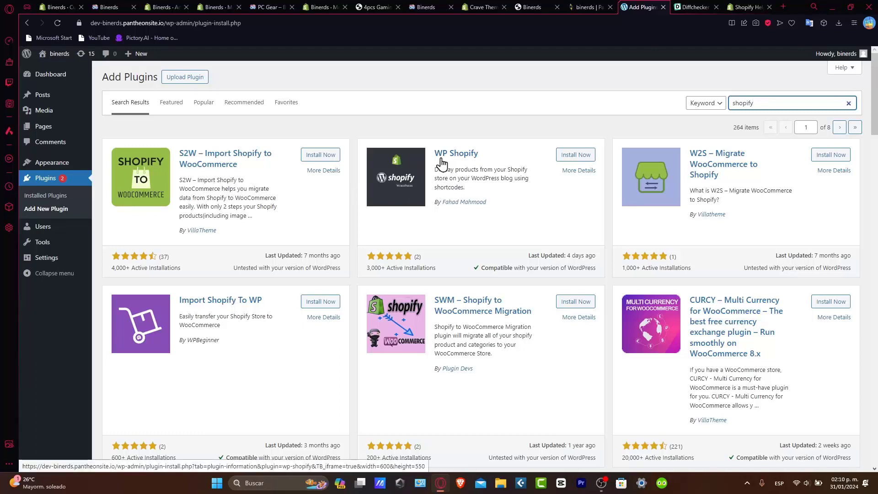
# Install and activate the WP Shopify plugin, then open Settings > General.
pyautogui.click(579, 158)
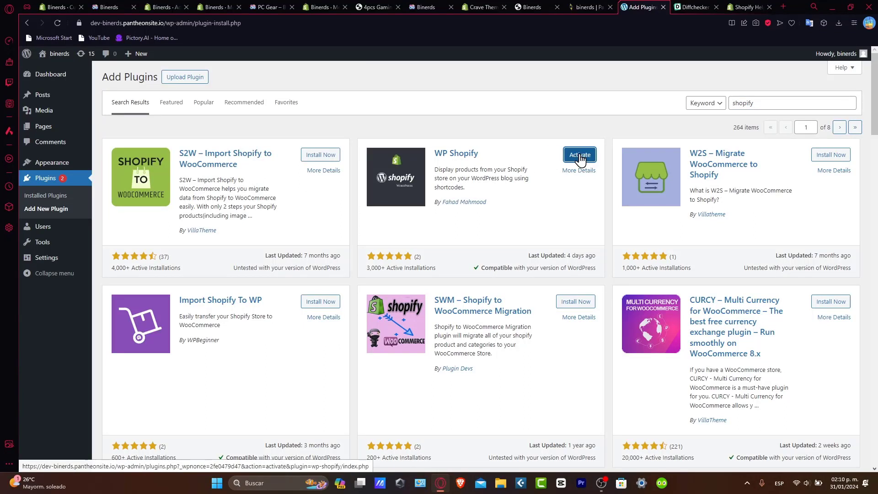
pyautogui.click(580, 155)
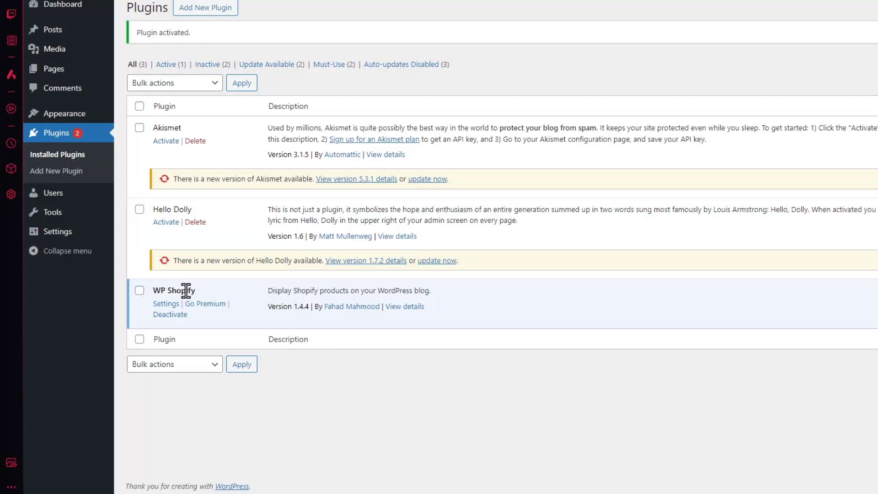
pyautogui.click(166, 304)
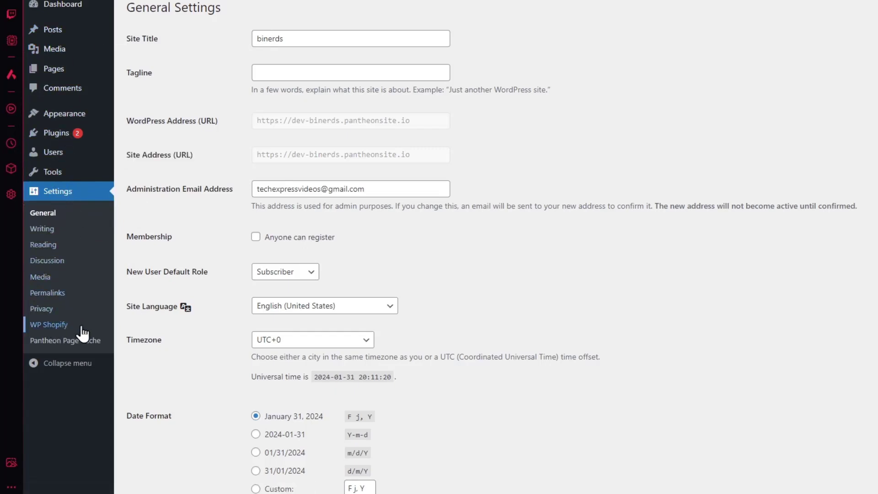
# Open the WP Shopify Configuration settings and review the Shopify Domain field.
pyautogui.click(59, 327)
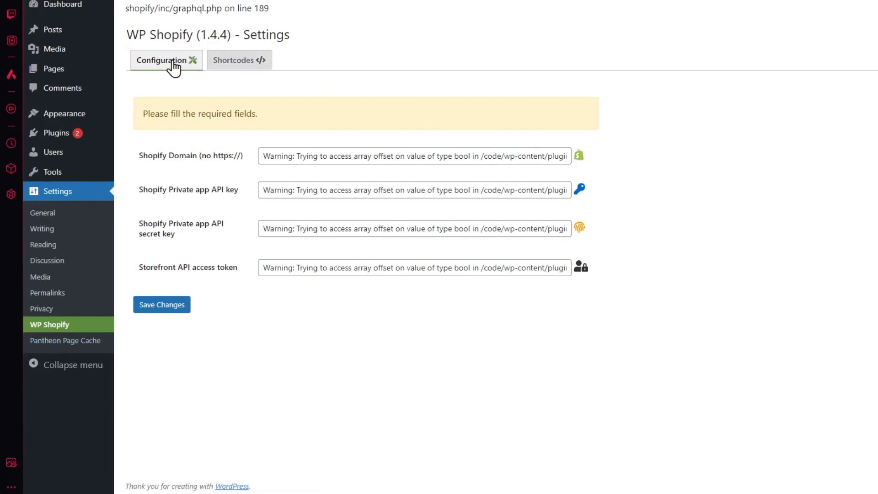
pyautogui.moveTo(157, 153); pyautogui.dragTo(239, 160)
pyautogui.click(220, 156)
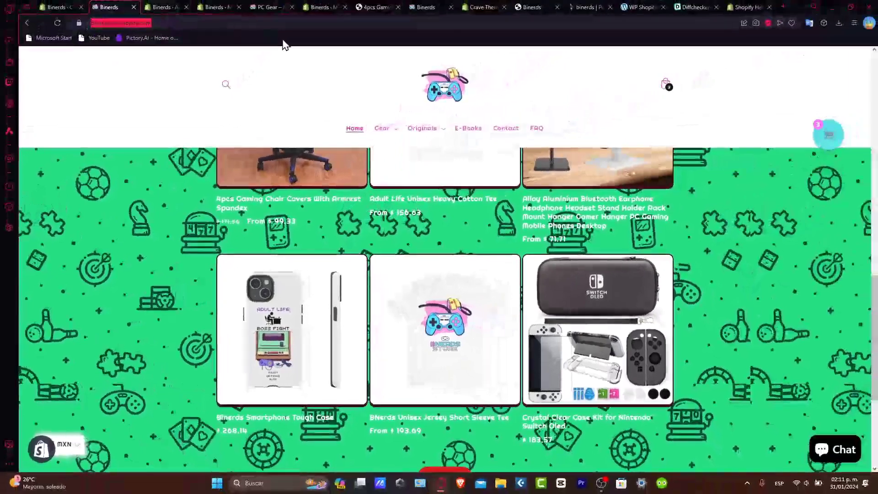
# Check the Shopify help article, then allow custom app development in the Binerds store.
pyautogui.click(731, 7)
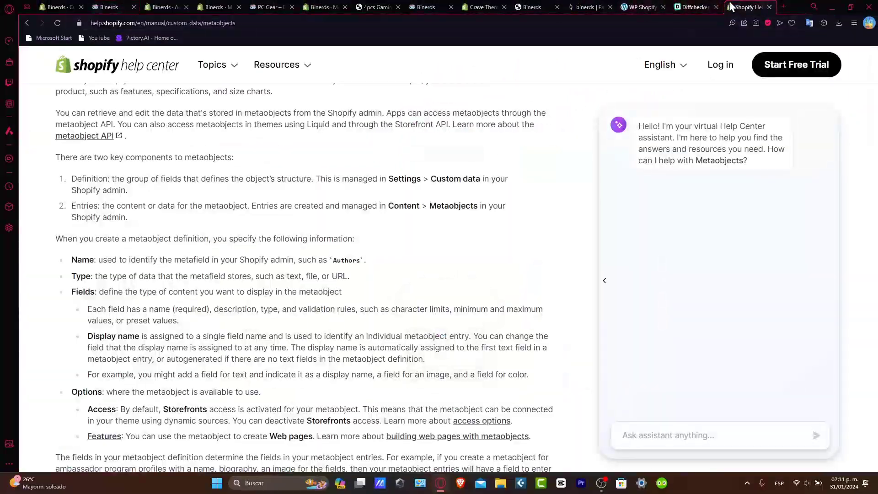
pyautogui.click(645, 8)
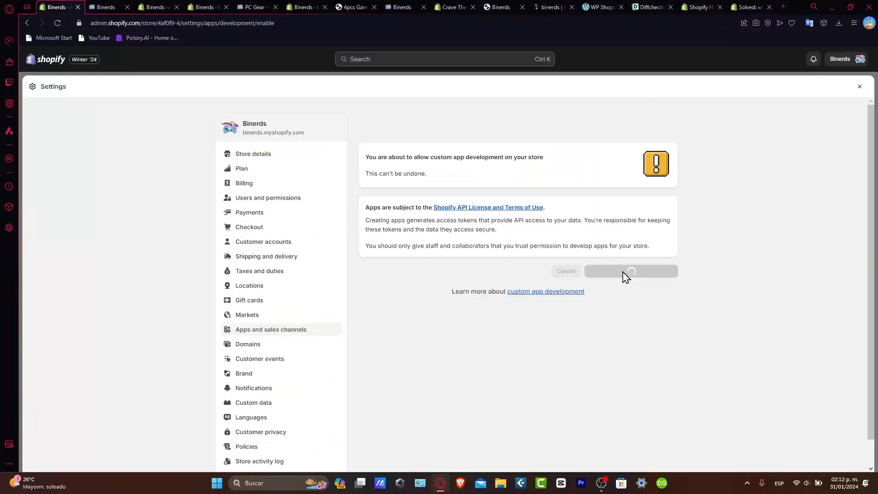
pyautogui.click(624, 274)
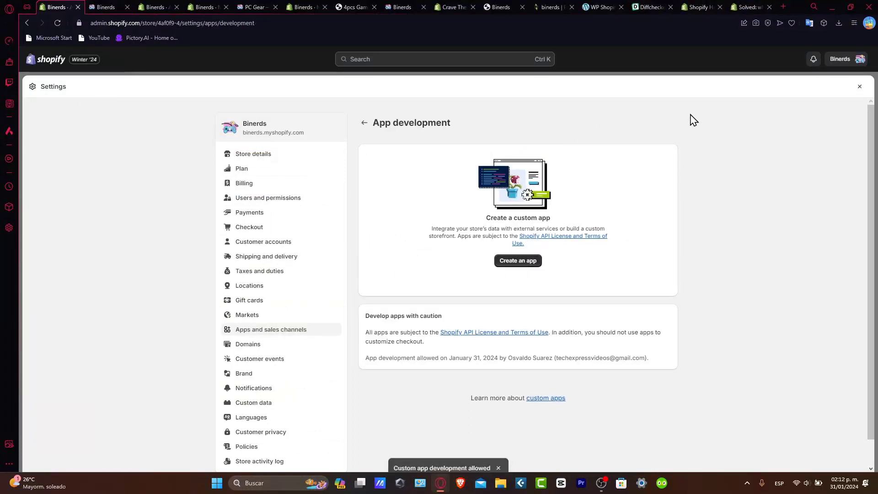
# Go through Shopify Settings > Apps and sales channels to the Develop apps page.
pyautogui.click(862, 90)
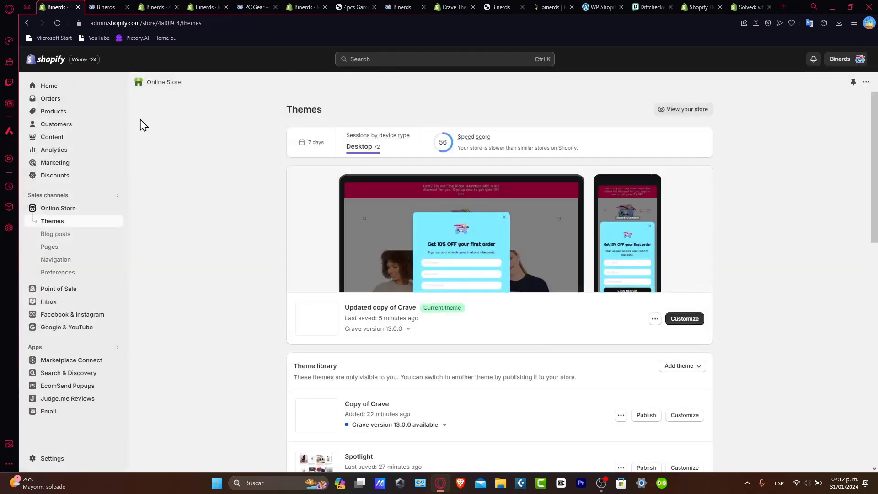
pyautogui.click(44, 459)
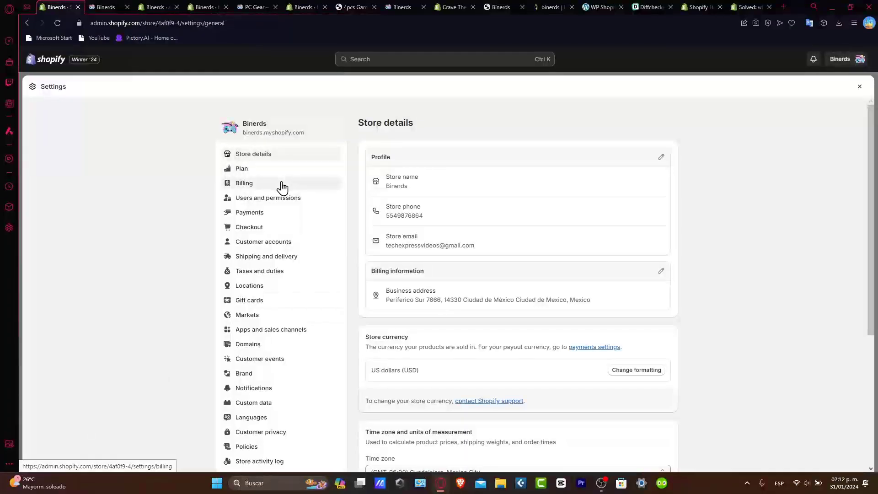
pyautogui.scroll(-5, 283, 187)
pyautogui.click(254, 120)
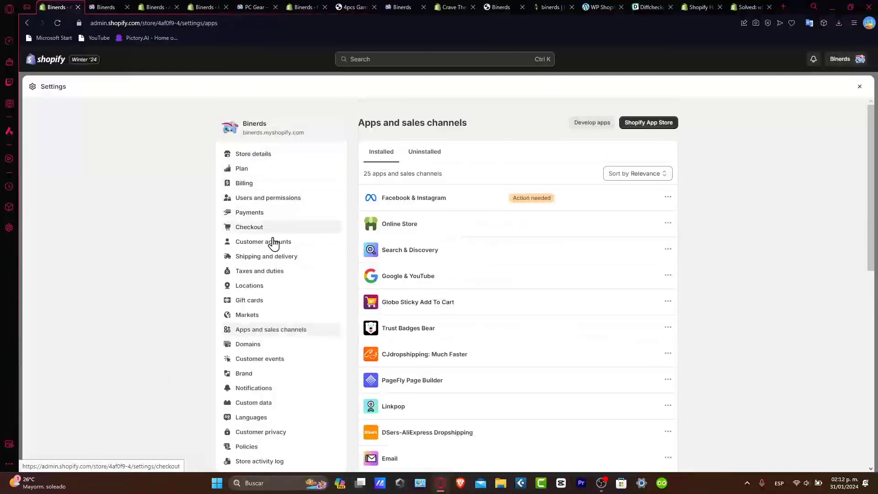
pyautogui.click(593, 123)
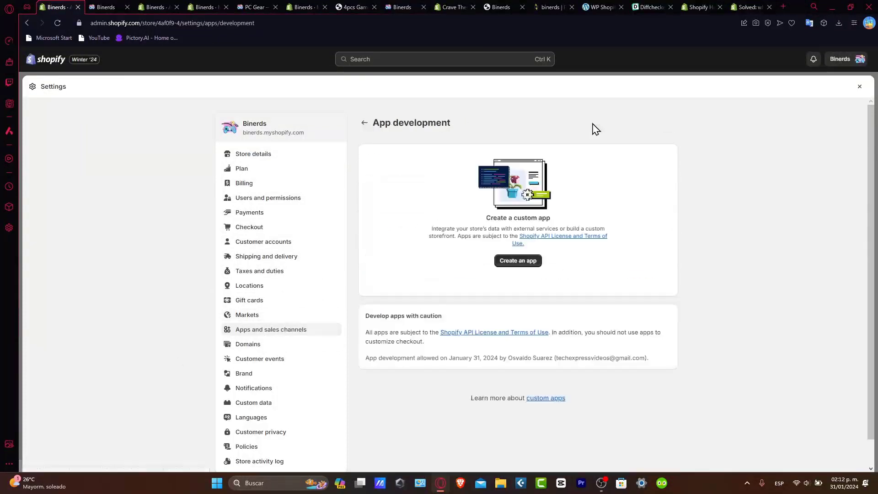
# Create a Shopify custom app named WP and view its Configuration options.
pyautogui.click(519, 266)
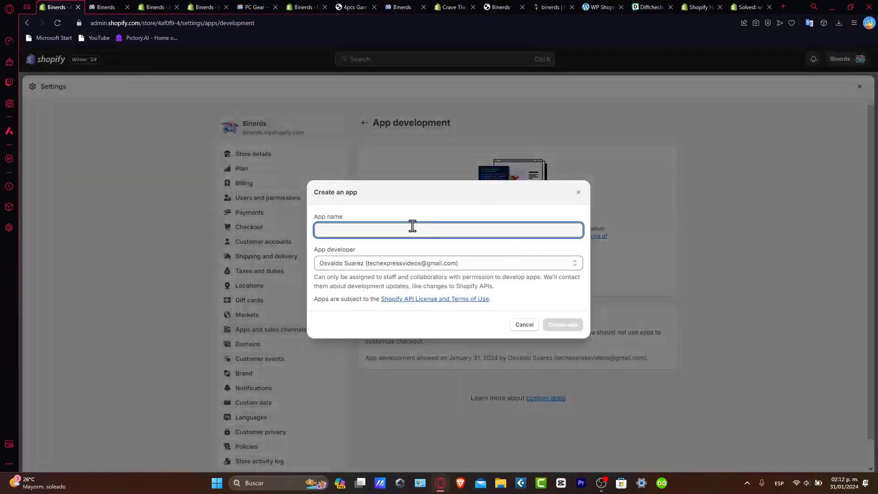
pyautogui.write('WP')
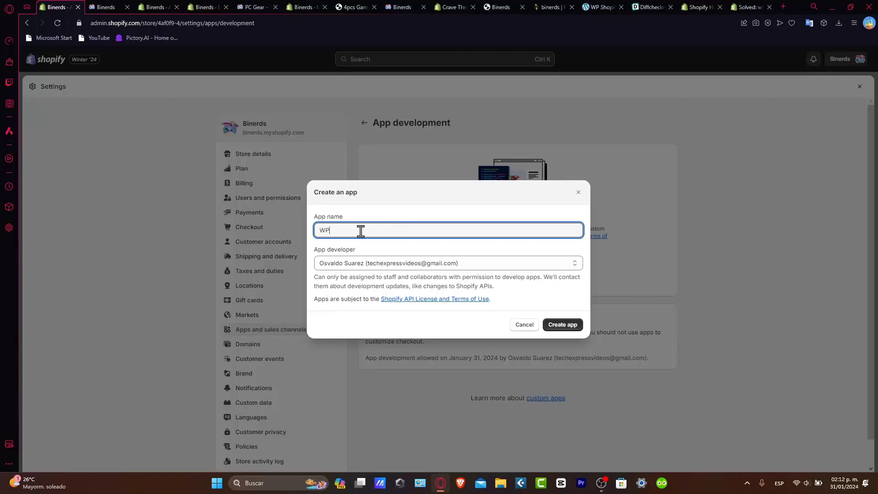
pyautogui.click(402, 261)
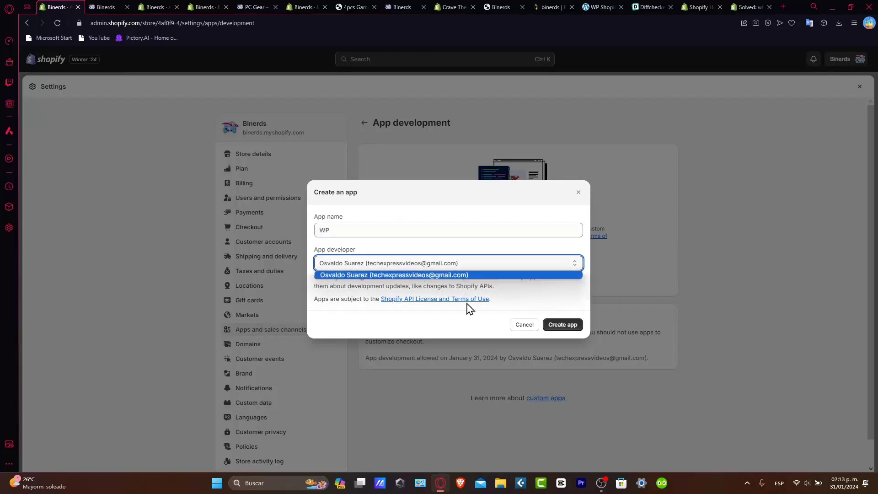
pyautogui.click(567, 325)
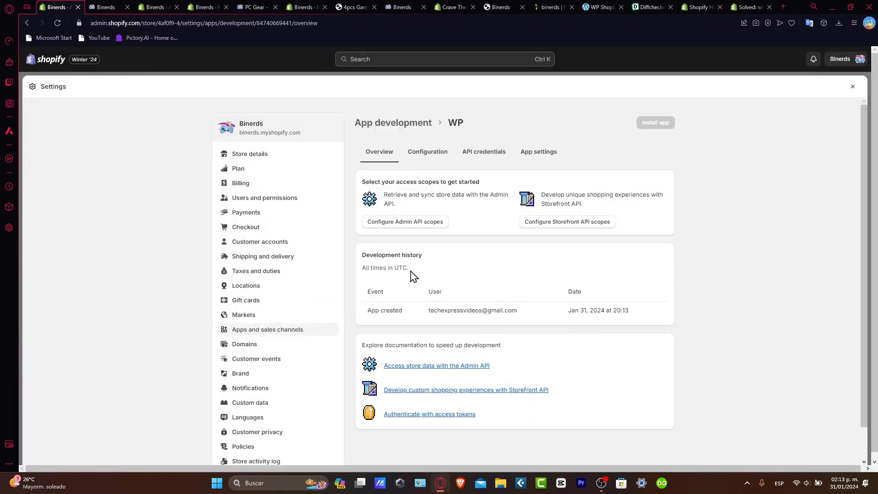
pyautogui.click(435, 158)
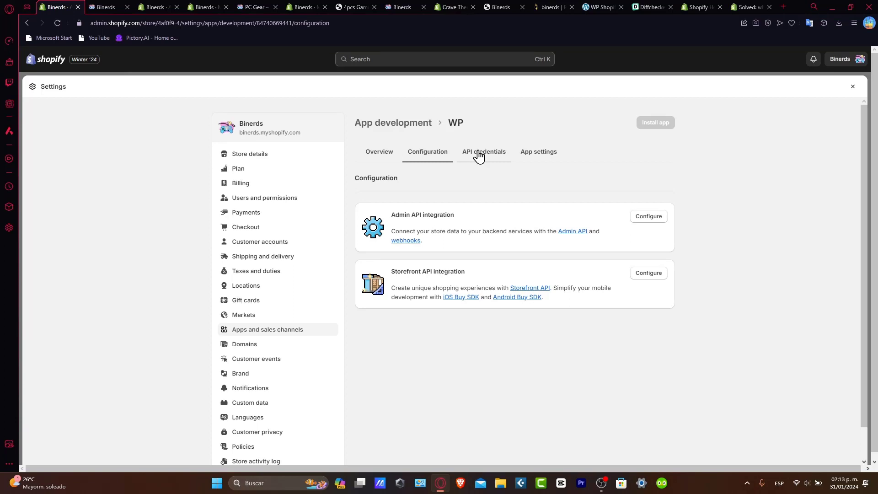
# Check the WP Shopify settings in WordPress, then reopen the WP app's page.
pyautogui.click(604, 6)
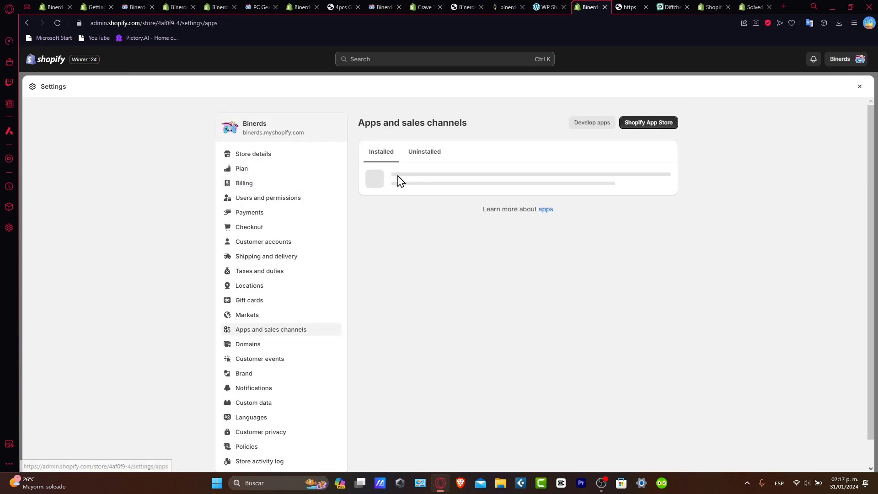
pyautogui.click(591, 122)
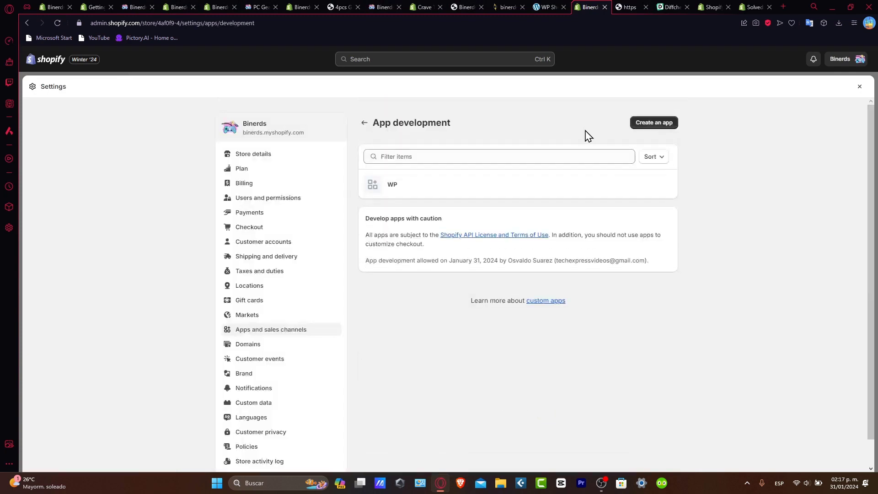
pyautogui.click(399, 191)
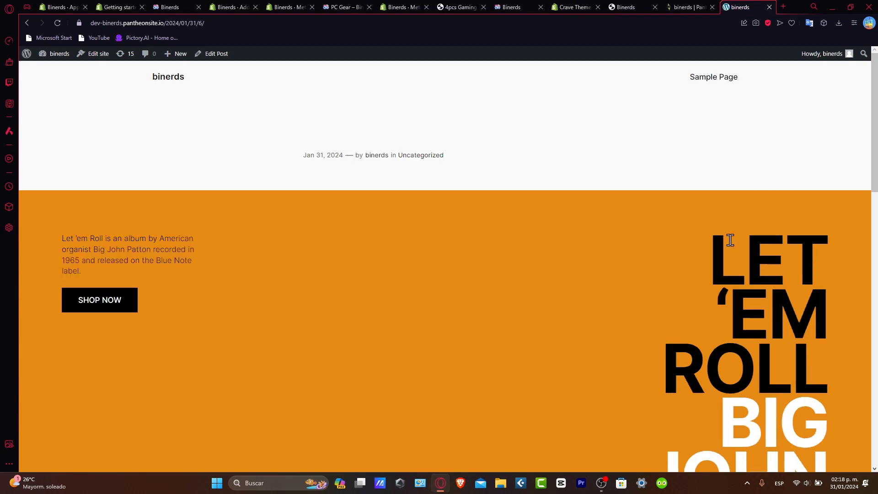
pyautogui.scroll(-3, 728, 243)
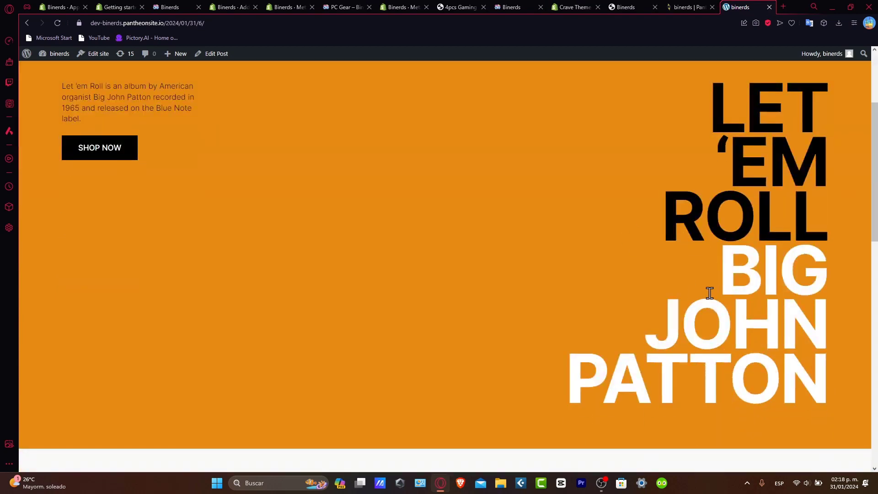
pyautogui.scroll(-2, 711, 288)
pyautogui.scroll(5, 500, 255)
pyautogui.scroll(-3, 500, 255)
pyautogui.click(118, 156)
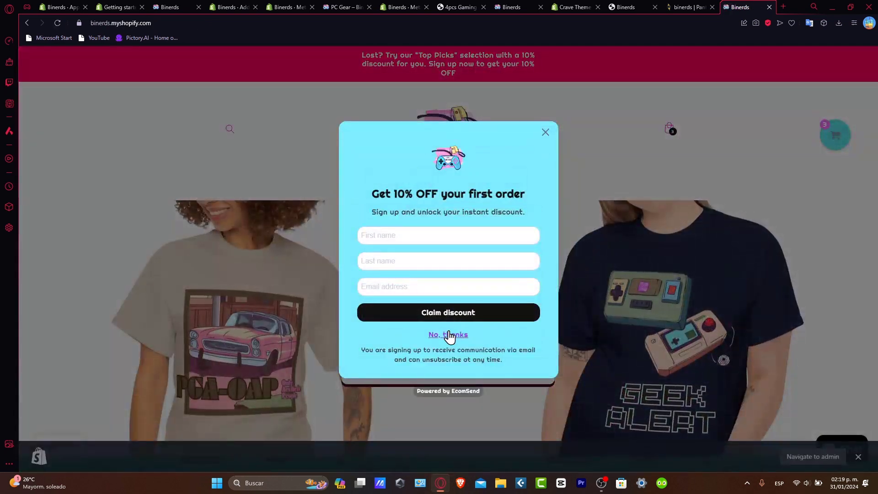
pyautogui.click(449, 337)
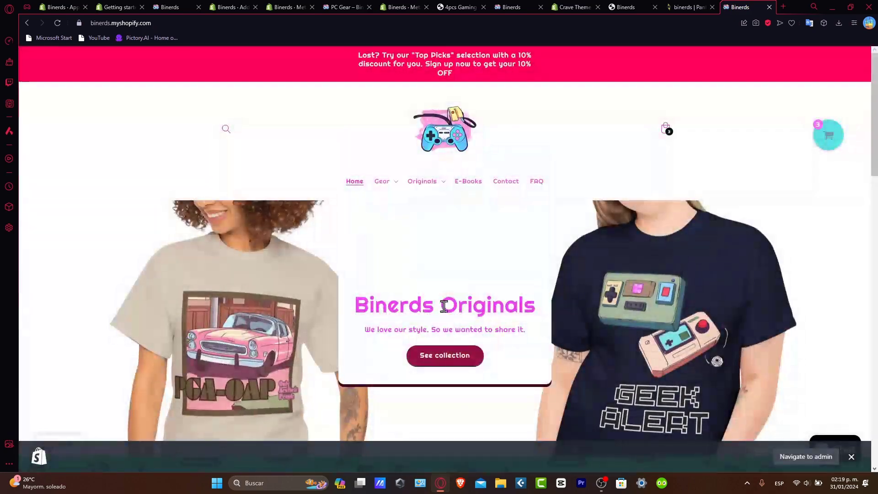
pyautogui.scroll(-5, 594, 251)
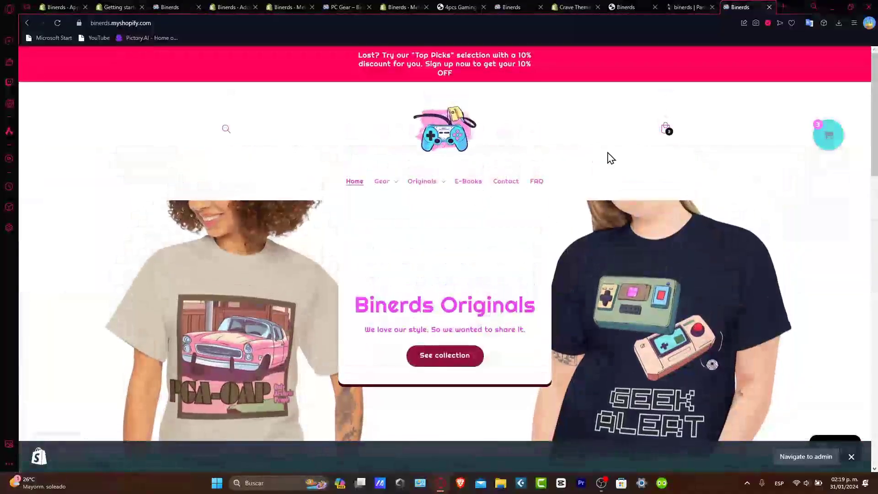
pyautogui.click(692, 7)
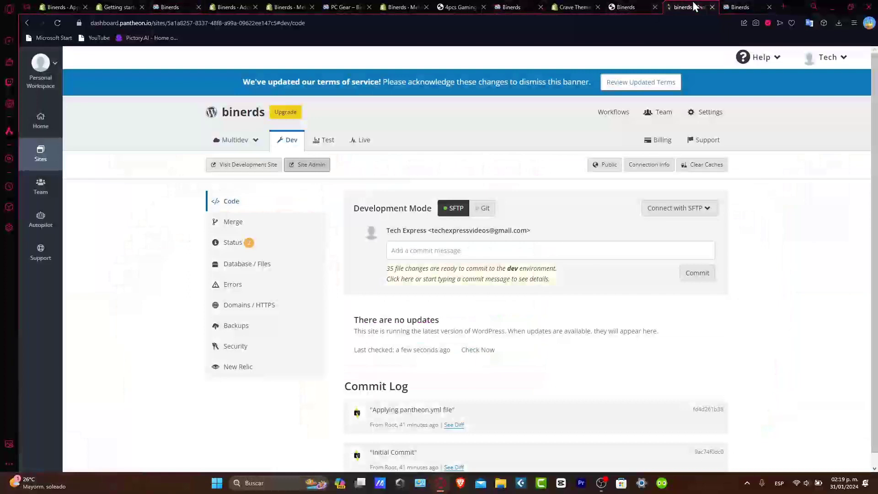
pyautogui.click(638, 6)
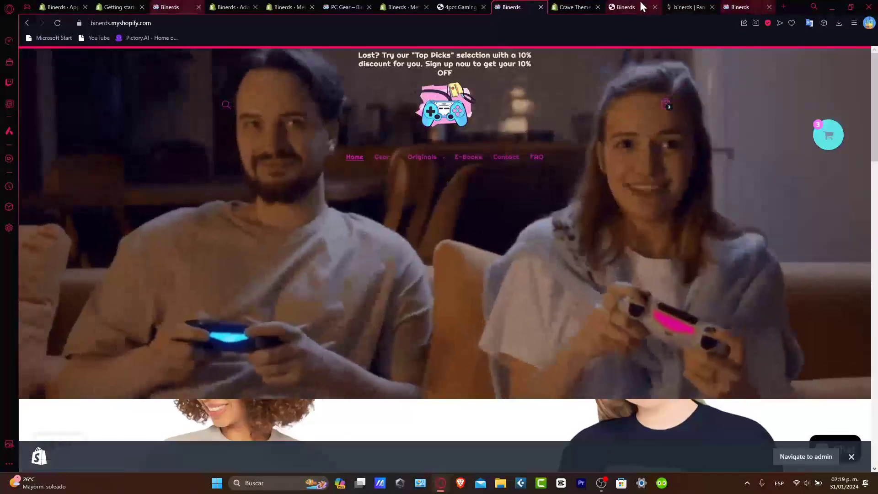
pyautogui.click(640, 4)
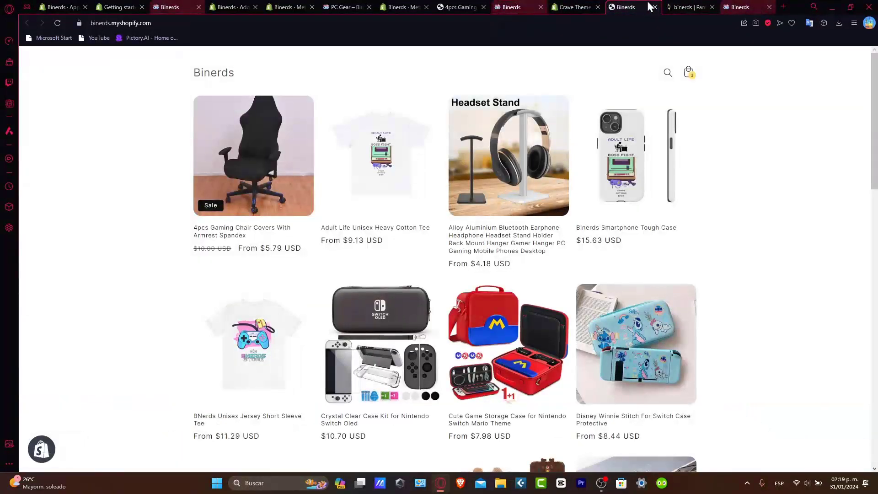
pyautogui.click(684, 6)
pyautogui.click(583, 5)
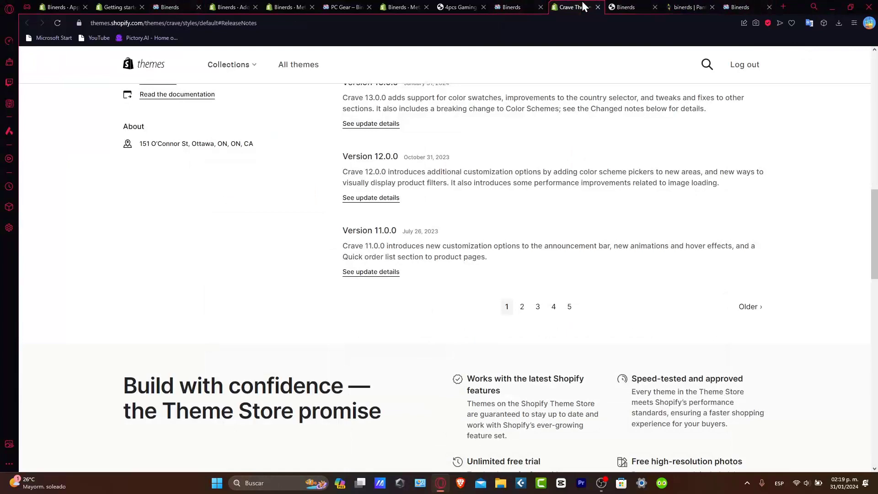
pyautogui.click(736, 5)
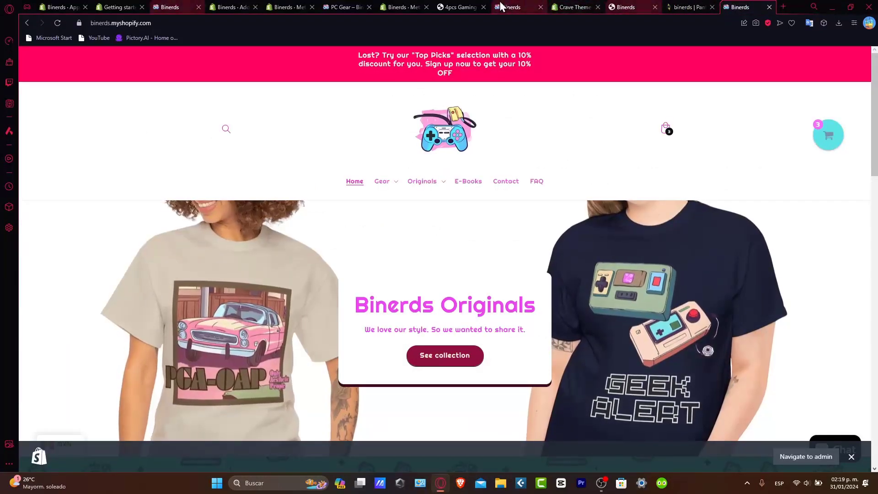
pyautogui.click(686, 7)
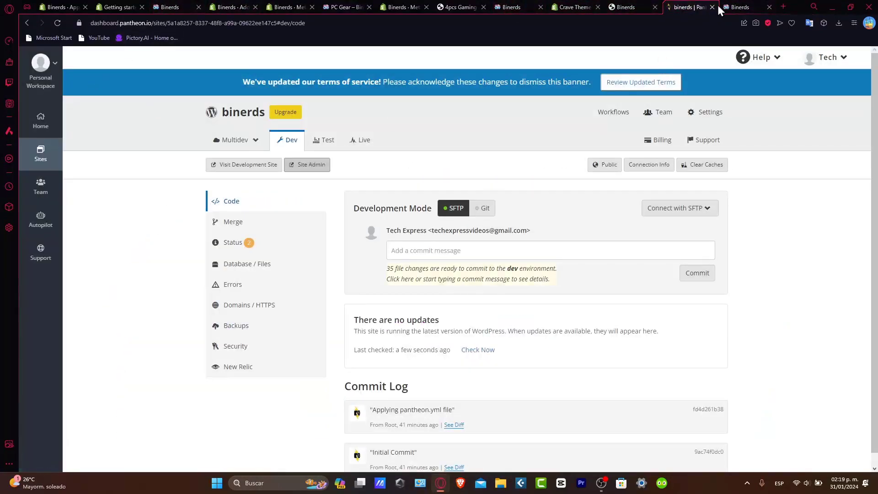
pyautogui.click(727, 7)
pyautogui.click(26, 23)
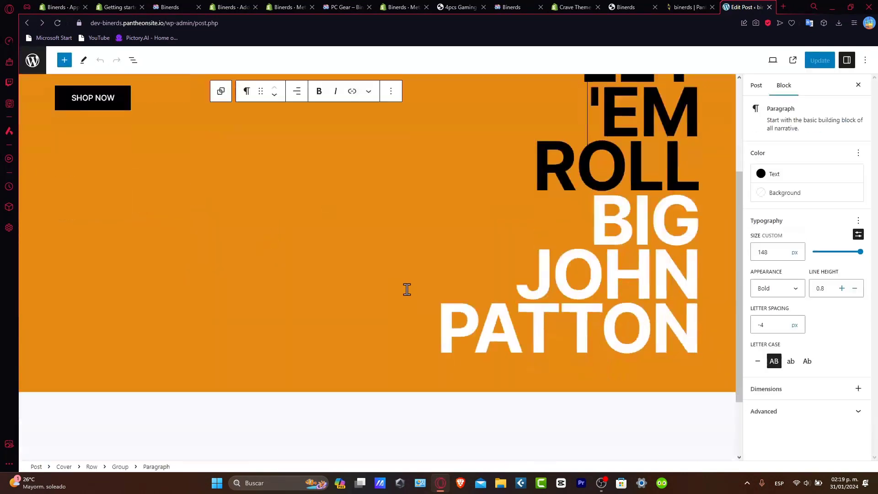
# Select the phone-case image block below the existing cover.
pyautogui.click(462, 382)
pyautogui.click(428, 412)
pyautogui.scroll(-5, 456, 349)
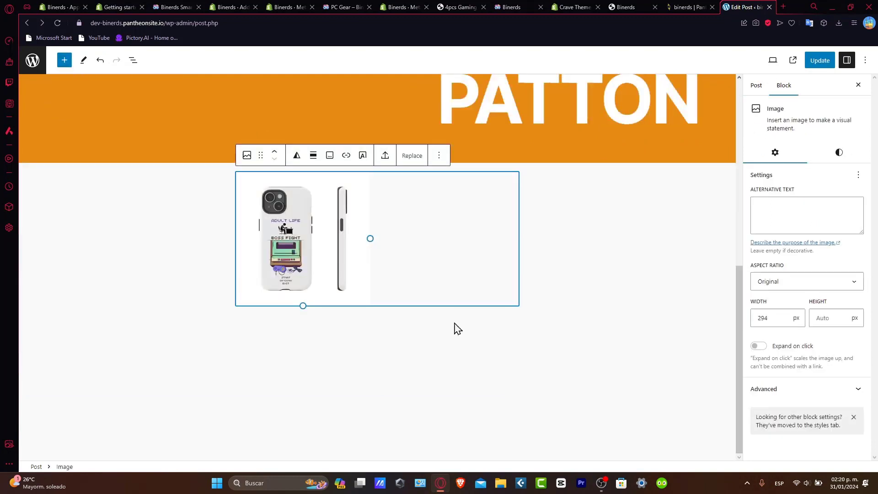
pyautogui.click(485, 326)
pyautogui.click(343, 213)
# Turn the phone-case image into a cover with 'Shop now' text and update the post.
pyautogui.click(364, 156)
pyautogui.write('Shop now')
pyautogui.click(539, 291)
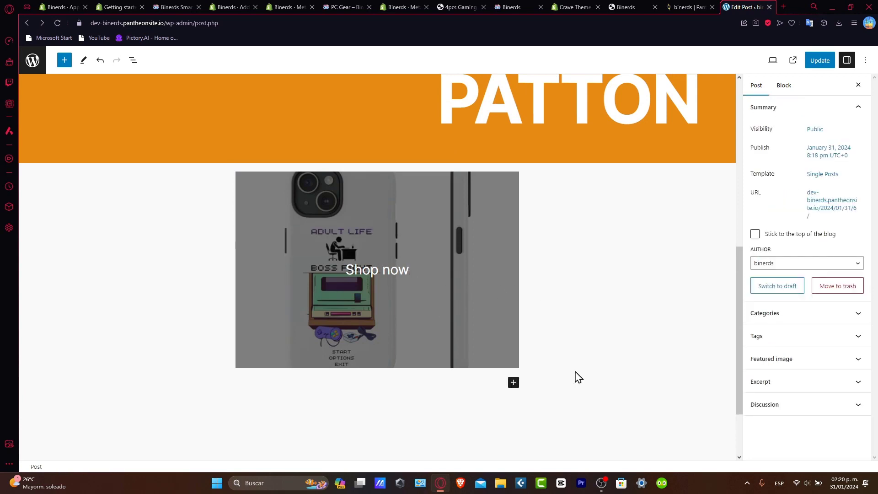
pyautogui.click(383, 278)
pyautogui.click(484, 283)
pyautogui.click(819, 60)
pyautogui.click(513, 381)
pyautogui.click(590, 394)
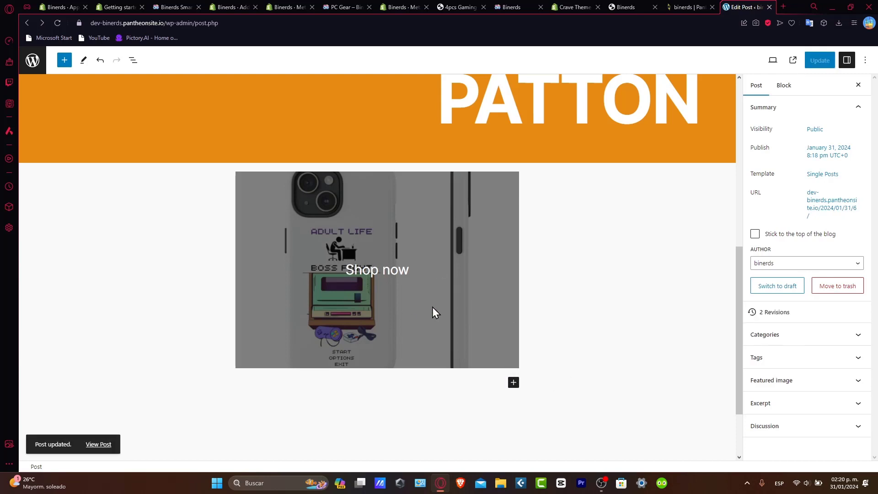
# Link the 'Shop now' text to the Binerds Smartphone Tough Case URL copied from Shopify.
pyautogui.click(396, 225)
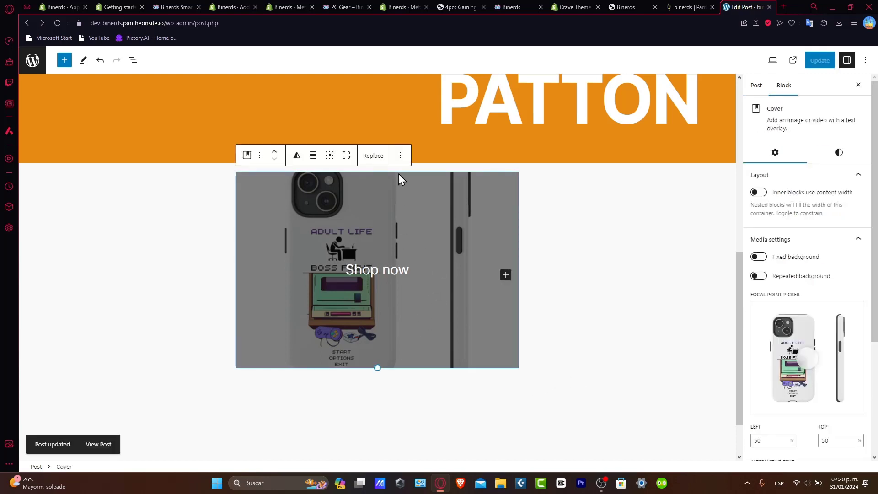
pyautogui.click(399, 156)
pyautogui.tripleClick(366, 270)
pyautogui.hotkey('ctrl', 'k')
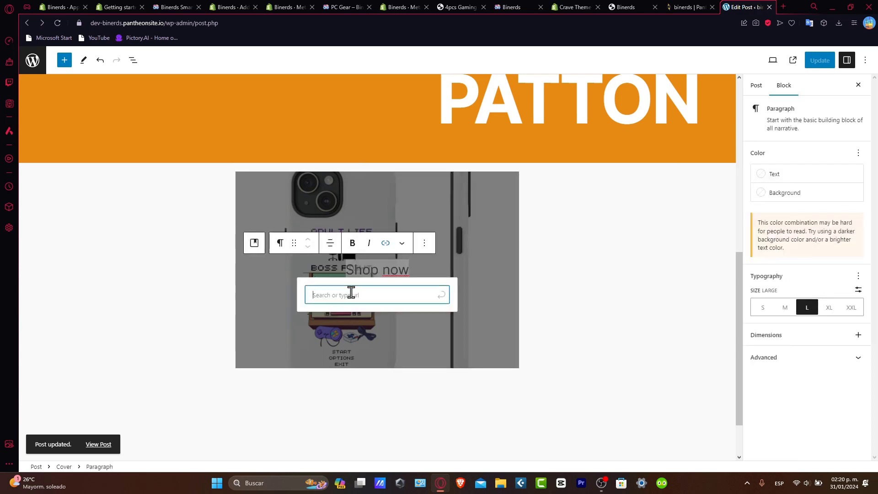
pyautogui.click(178, 7)
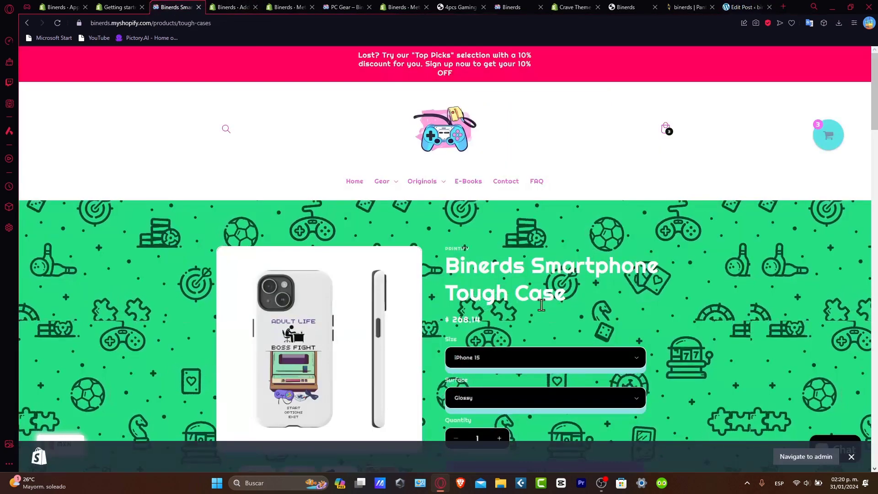
pyautogui.hotkey('ctrl', 'l')
pyautogui.hotkey('ctrl', 'c')
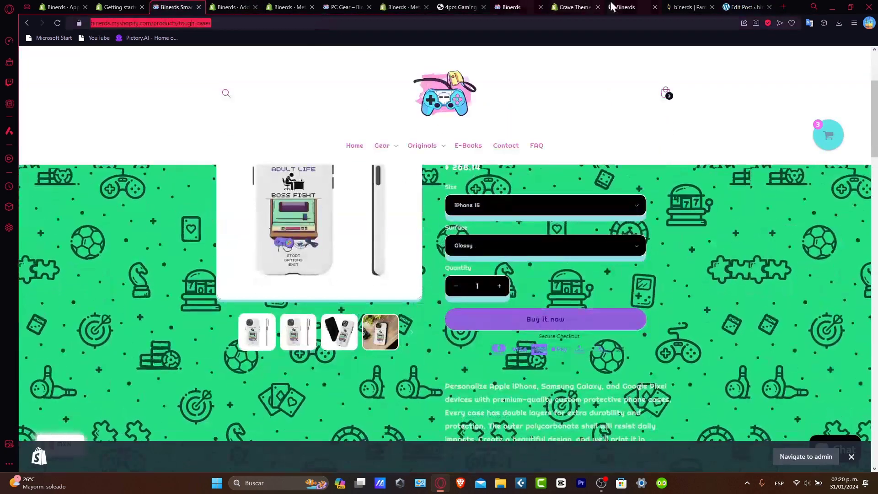
pyautogui.click(754, 7)
pyautogui.hotkey('ctrl', 'v')
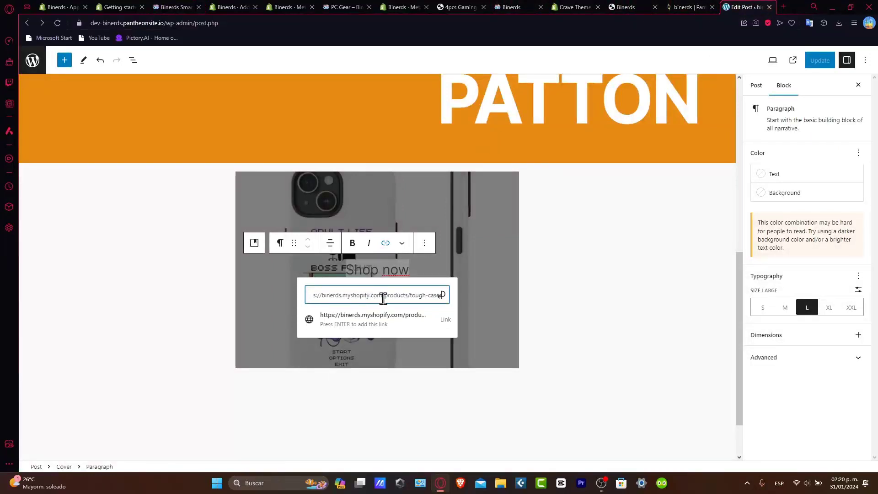
pyautogui.click(439, 326)
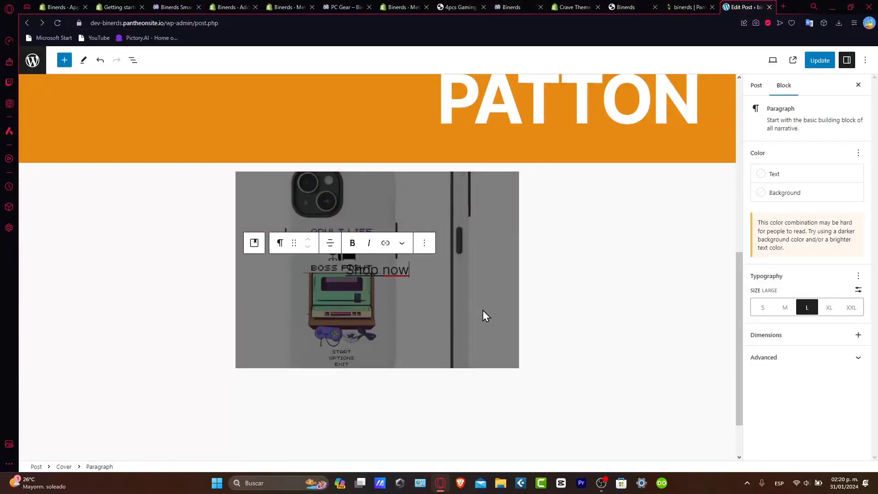
pyautogui.click(567, 331)
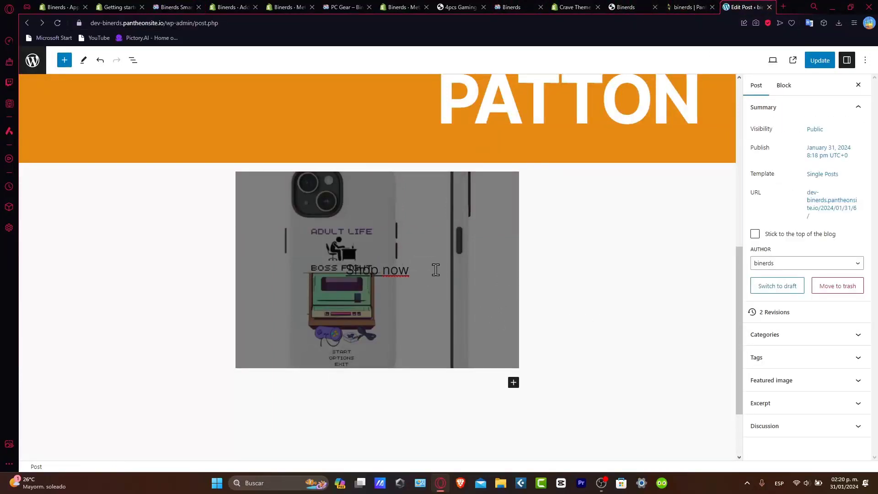
# Embed the Binerds Smartphone Tough Case product URL under the cover and click Update.
pyautogui.click(176, 8)
pyautogui.scroll(3, 293, 266)
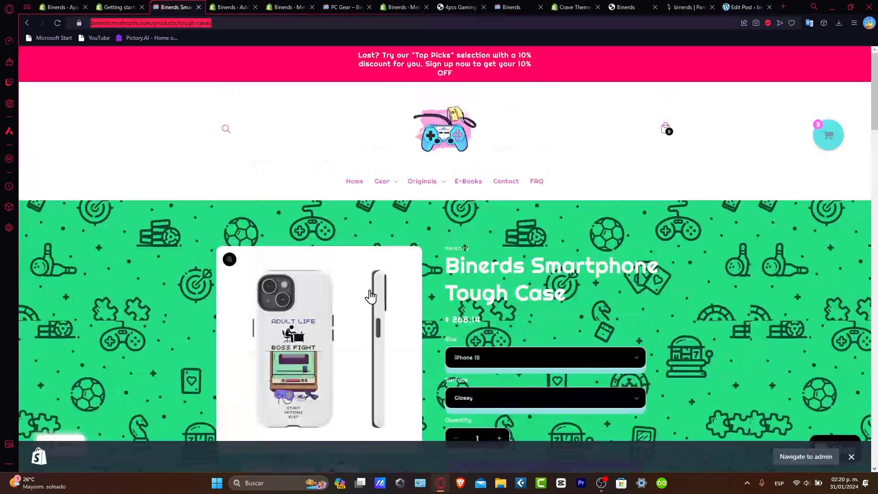
pyautogui.hotkey('ctrl', 'Tab')
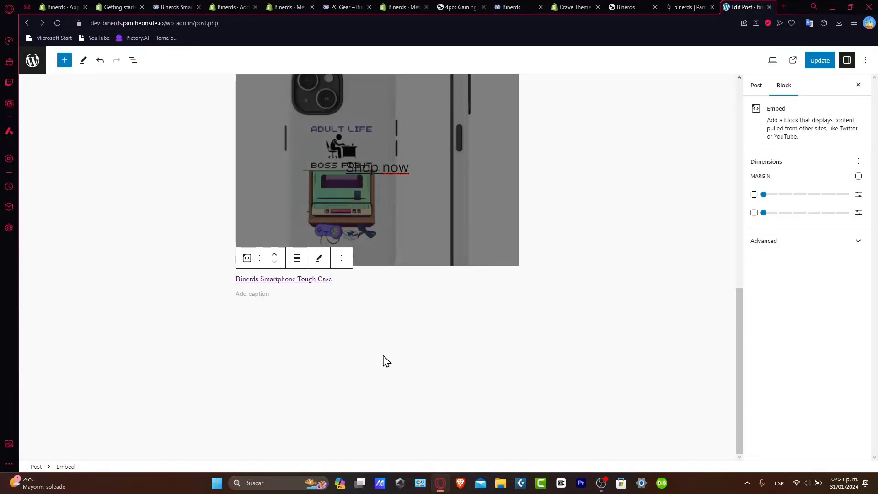
pyautogui.click(370, 385)
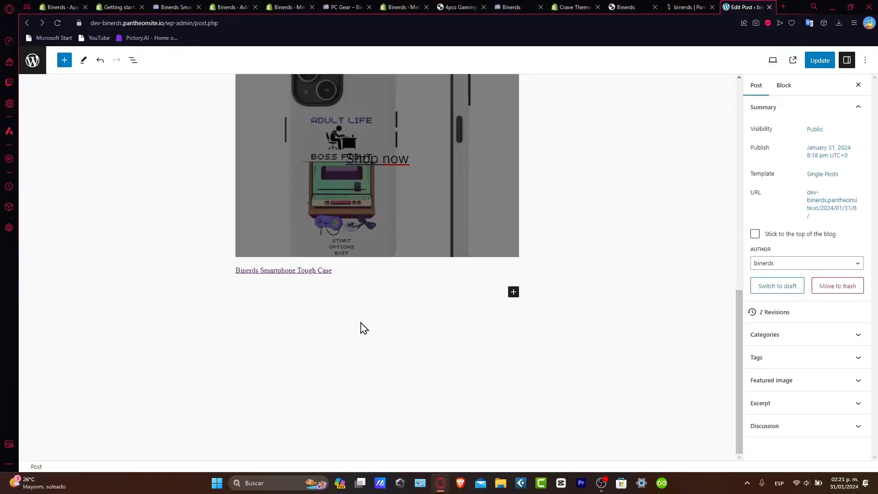
pyautogui.click(815, 66)
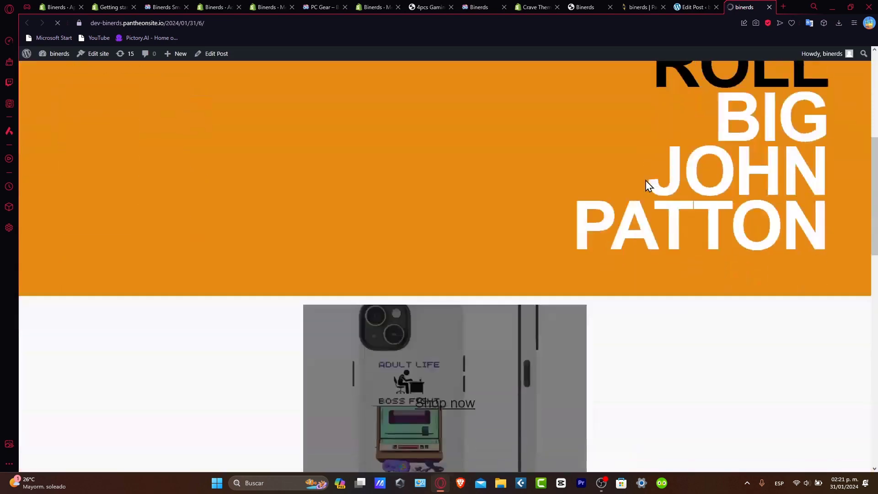
# Scroll through the published post and briefly check the store's PC Gear collection tab.
pyautogui.scroll(13, 646, 180)
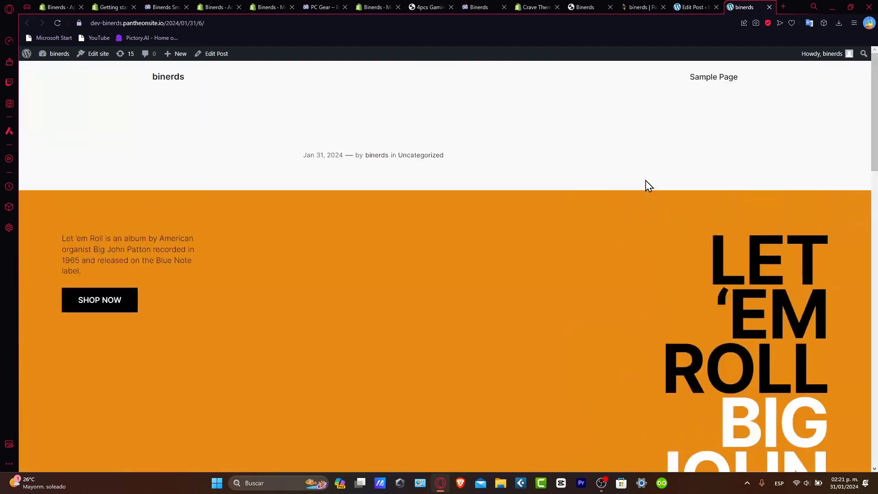
pyautogui.scroll(-3, 646, 180)
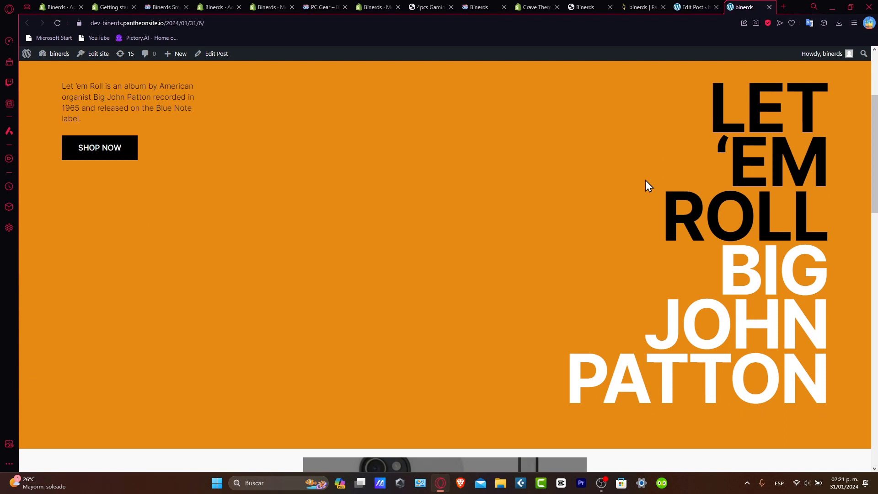
pyautogui.click(313, 6)
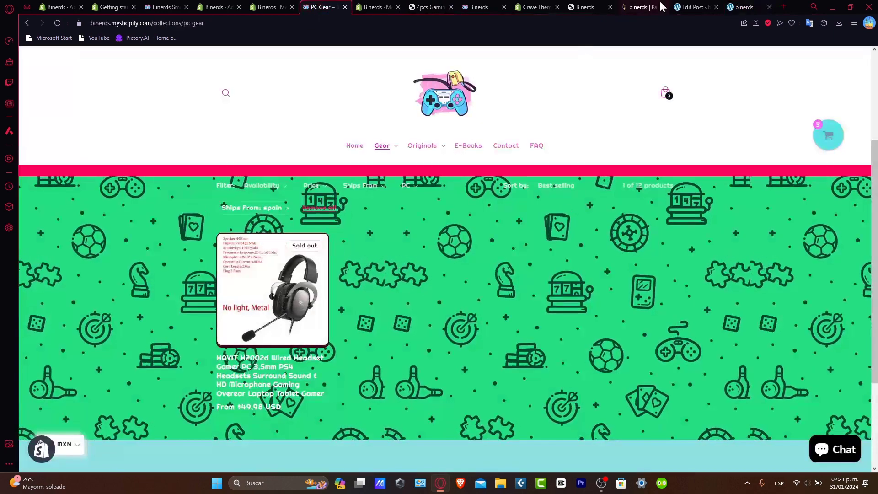
pyautogui.click(766, 4)
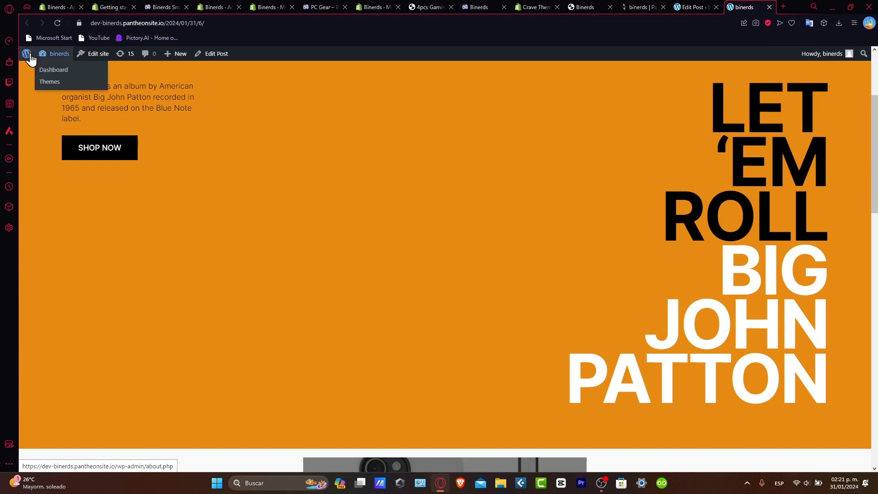
# Open the About WordPress 6.4.3 page, scroll through it, and return to the top.
pyautogui.click(37, 69)
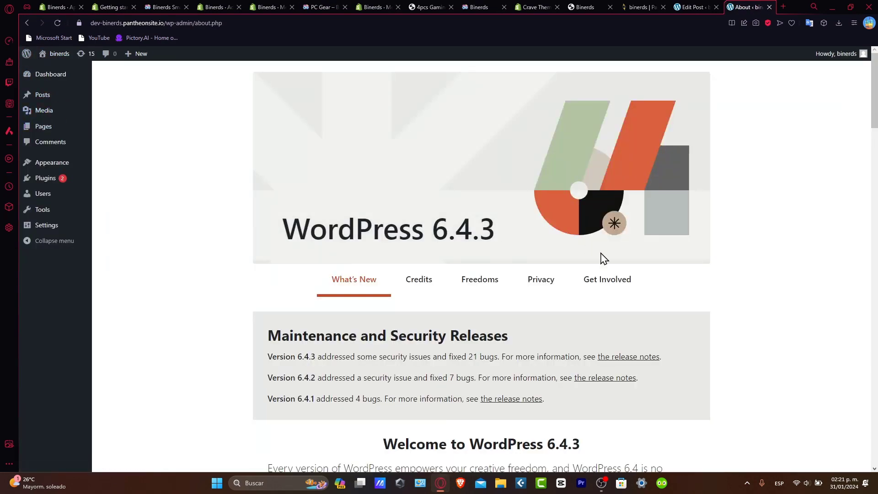
pyautogui.scroll(-8, 741, 330)
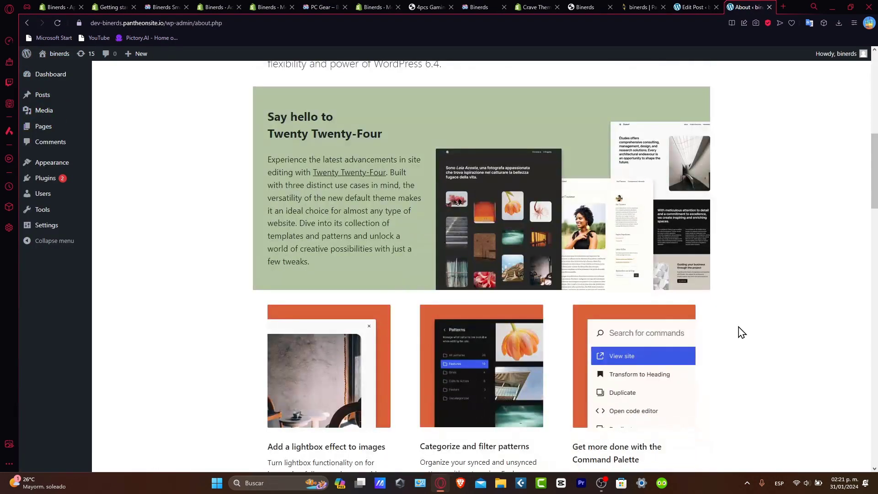
pyautogui.scroll(-5, 741, 333)
pyautogui.press('Home')
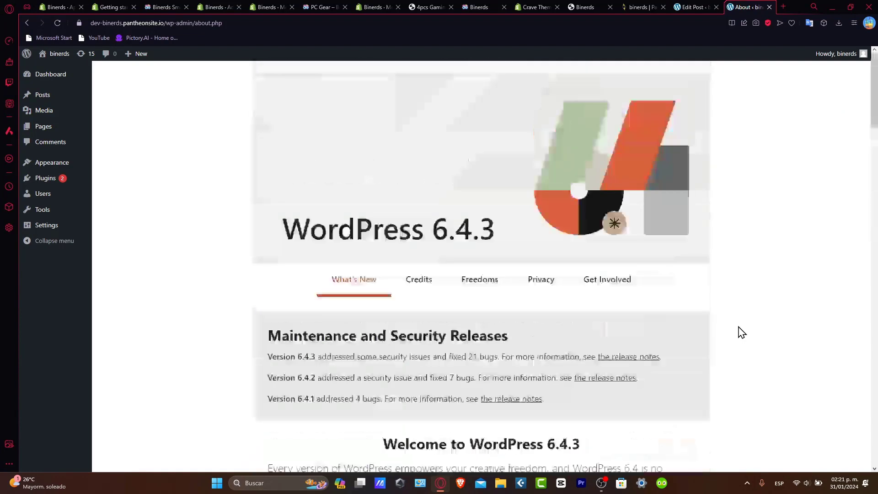
# Glance at the Shopify store dashboard, then open WP Shopify's settings from Installed Plugins.
pyautogui.click(272, 7)
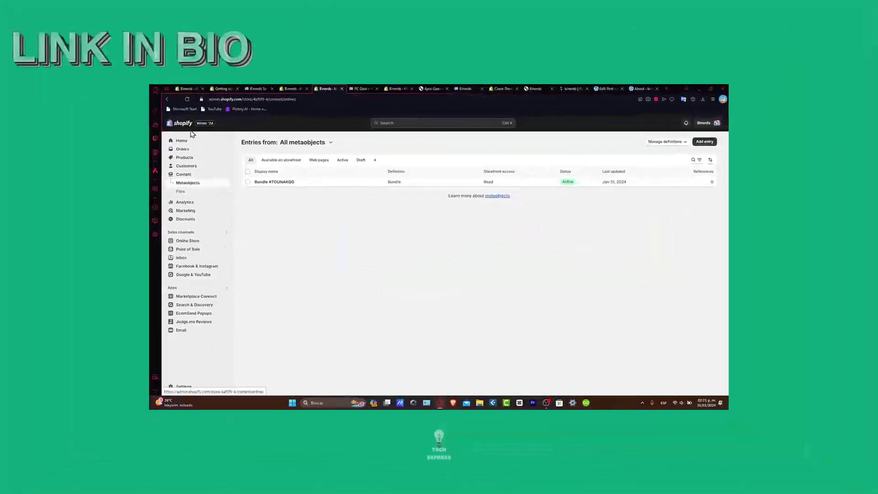
pyautogui.click(181, 141)
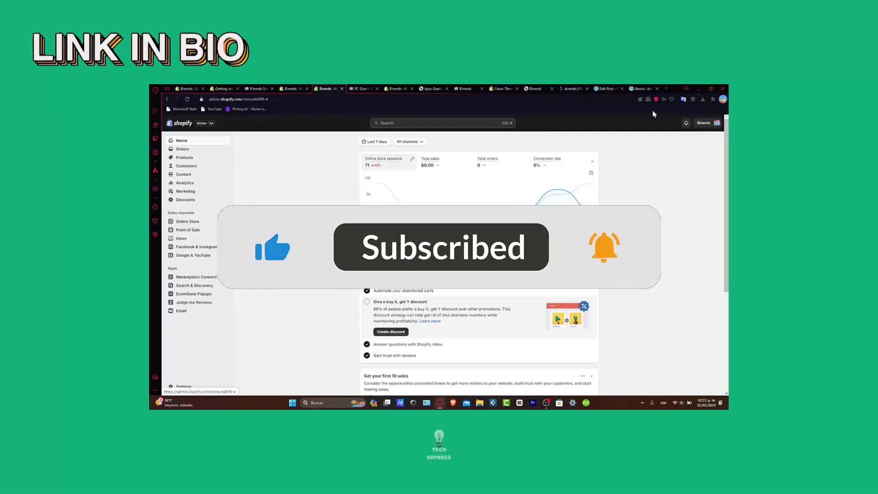
pyautogui.click(643, 88)
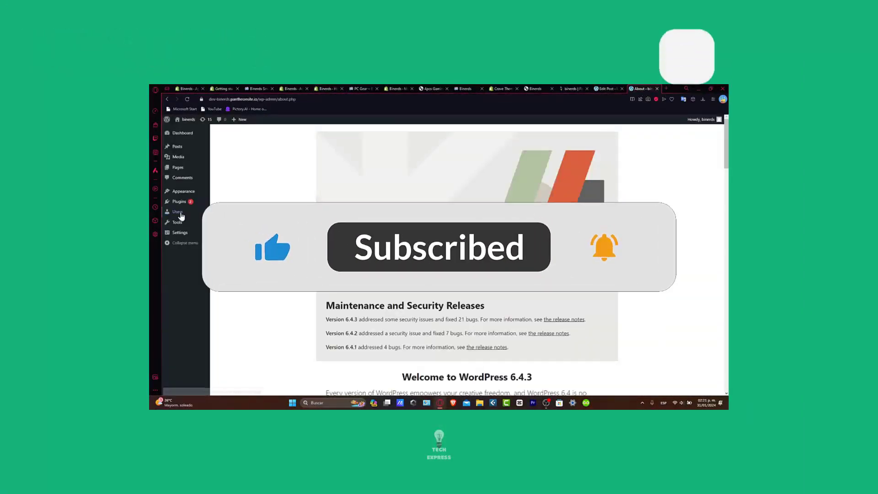
pyautogui.click(170, 205)
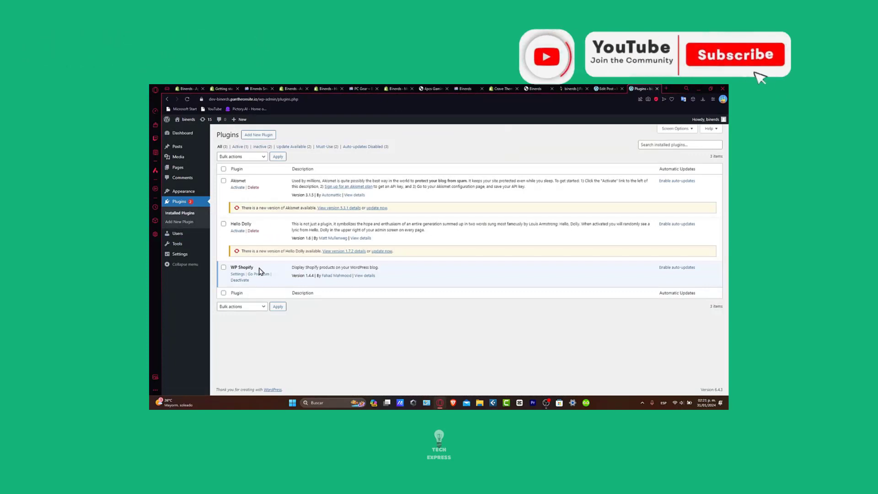
pyautogui.click(238, 274)
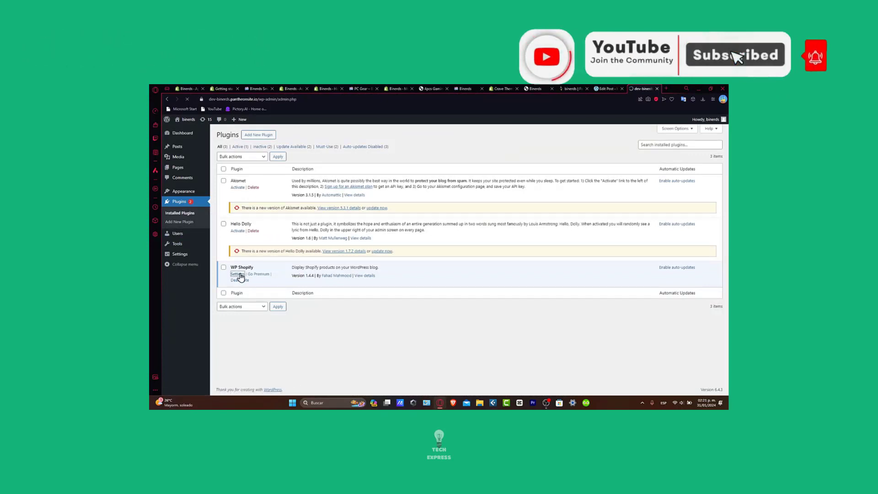